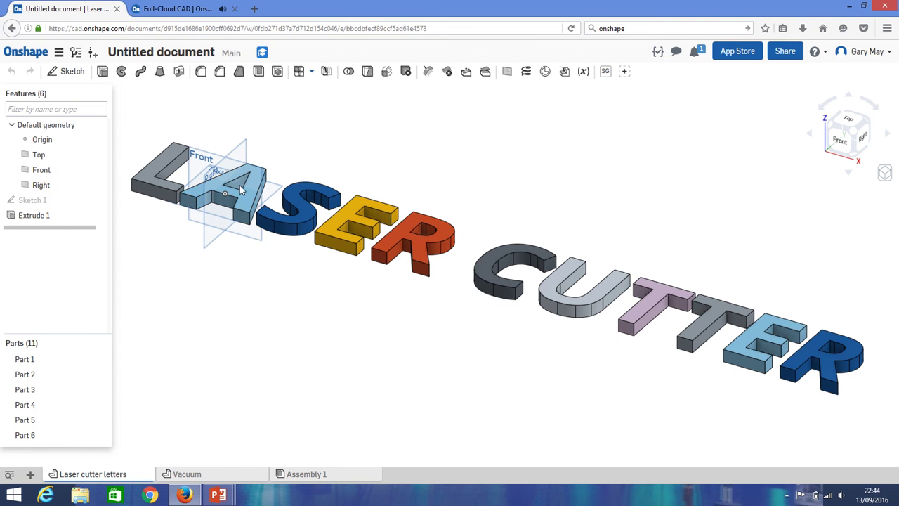
Add a new empty Part Studio 1 and orbit its default planes
{"action": "left_click", "coordinate": [240, 187]}
{"action": "right_click_drag", "start_coordinate": [379, 263], "coordinate": [428, 282]}
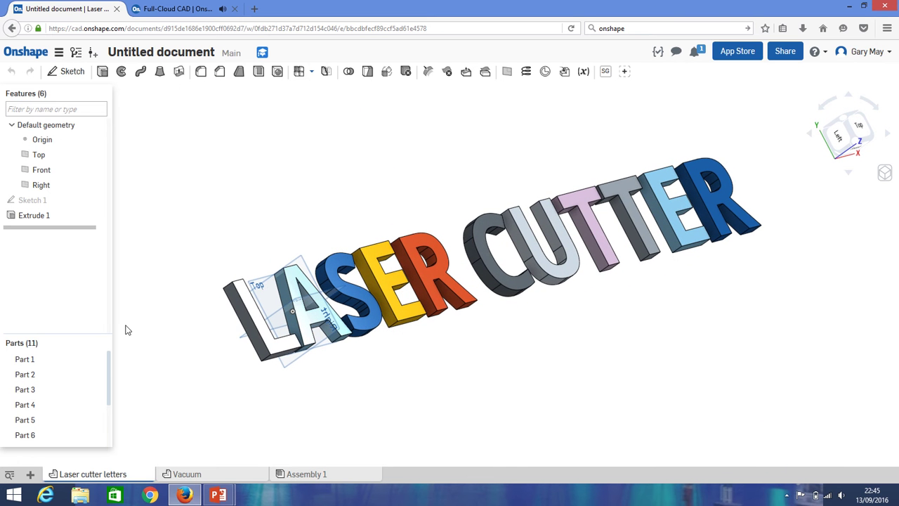
{"action": "left_click", "coordinate": [30, 476]}
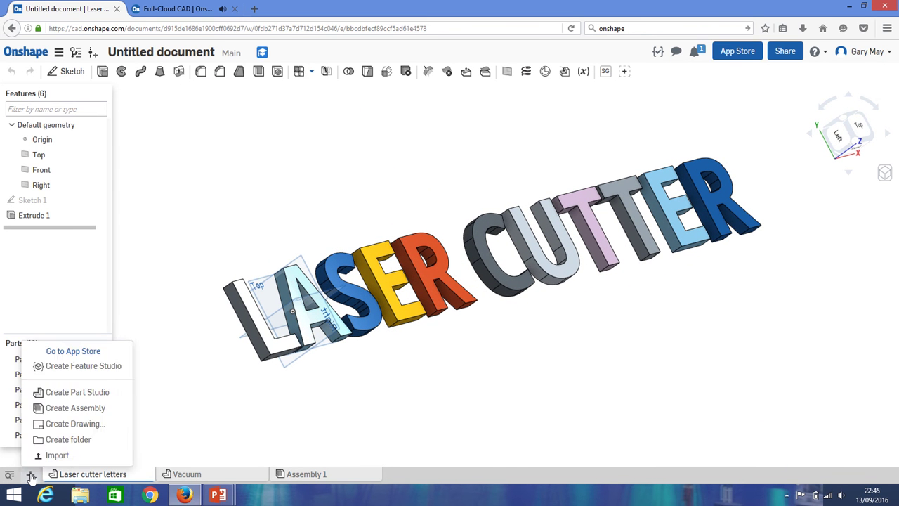
{"action": "left_click", "coordinate": [69, 396]}
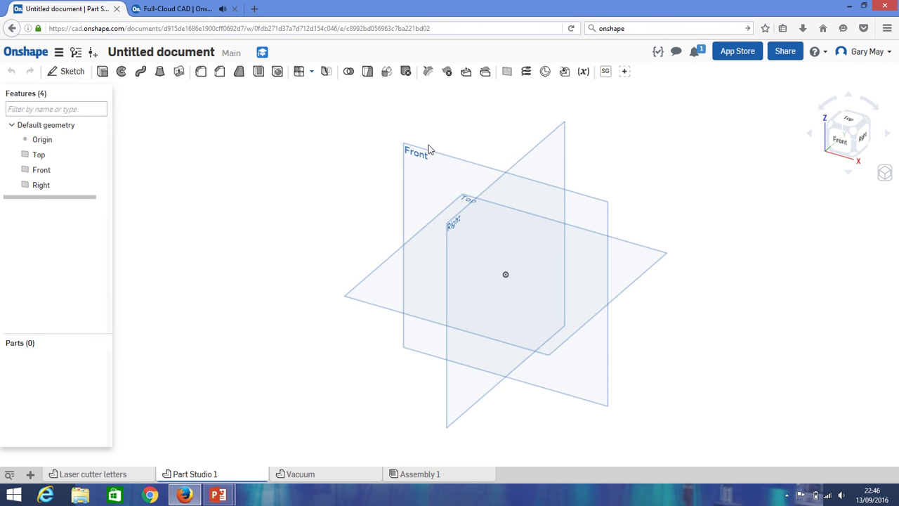
{"action": "mouse_move", "coordinate": [506, 249]}
{"action": "right_mouse_down"}
{"action": "mouse_move", "coordinate": [507, 232]}
{"action": "mouse_move", "coordinate": [481, 260]}
{"action": "mouse_move", "coordinate": [495, 274]}
{"action": "mouse_move", "coordinate": [502, 243]}
{"action": "mouse_move", "coordinate": [478, 243]}
{"action": "mouse_move", "coordinate": [507, 242]}
{"action": "mouse_move", "coordinate": [519, 260]}
{"action": "right_mouse_up"}
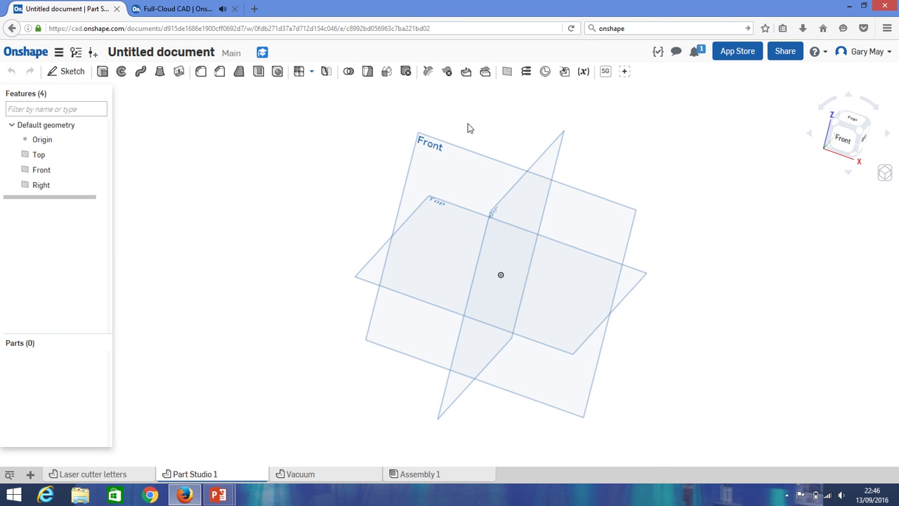
Start Sketch 1 on the Front plane and view it normal to the plane
{"action": "left_click", "coordinate": [423, 158]}
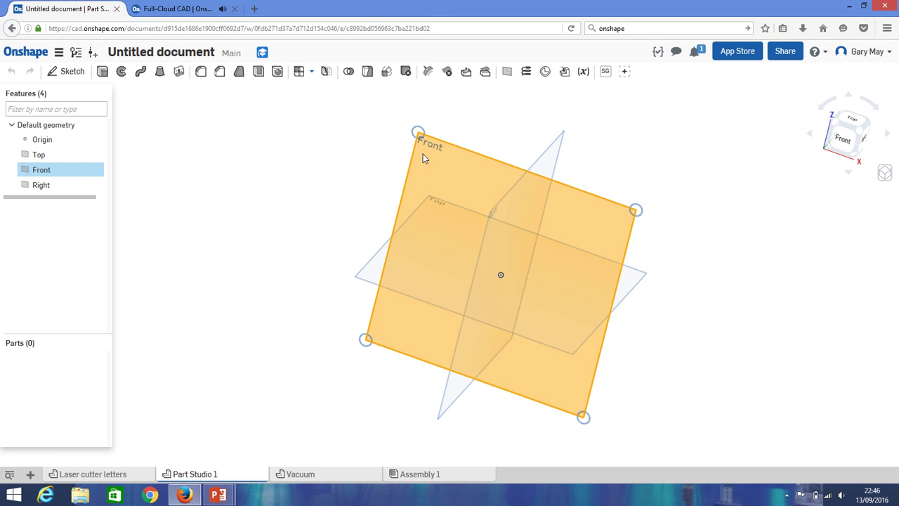
{"action": "left_click", "coordinate": [71, 73]}
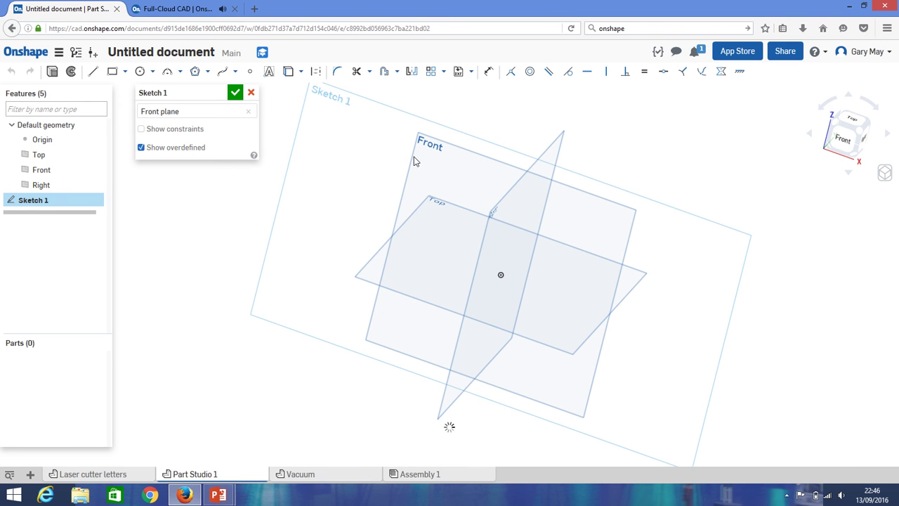
{"action": "right_click", "coordinate": [207, 242]}
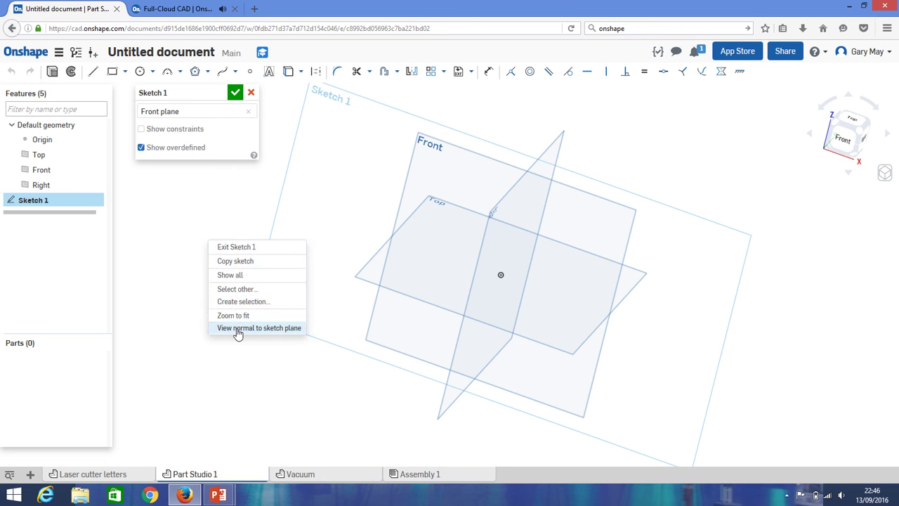
{"action": "left_click", "coordinate": [245, 382]}
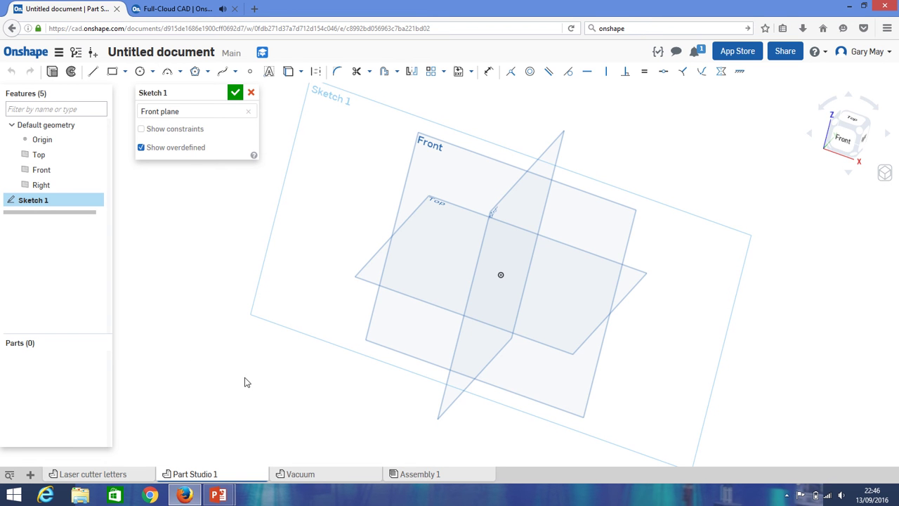
{"action": "key", "text": "n"}
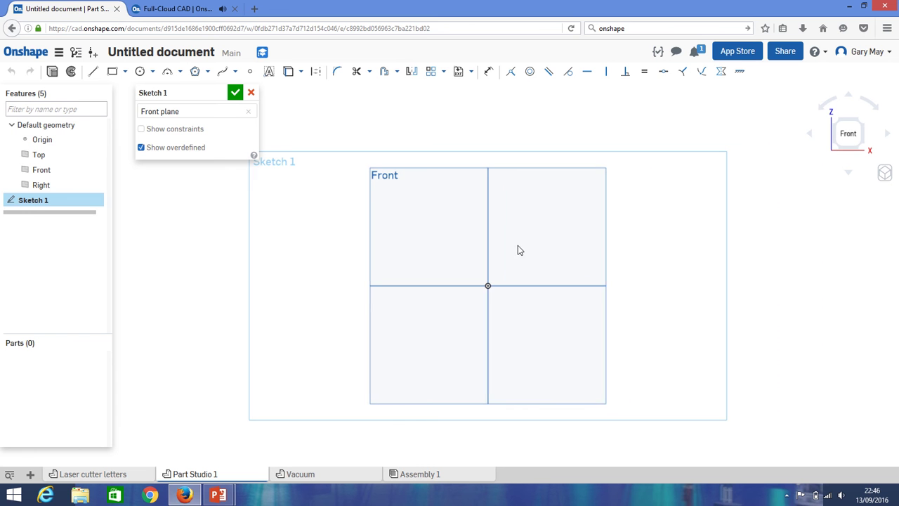
Draw a text box across the sketch centre, keeping the Open Sans font
{"action": "left_click", "coordinate": [269, 72]}
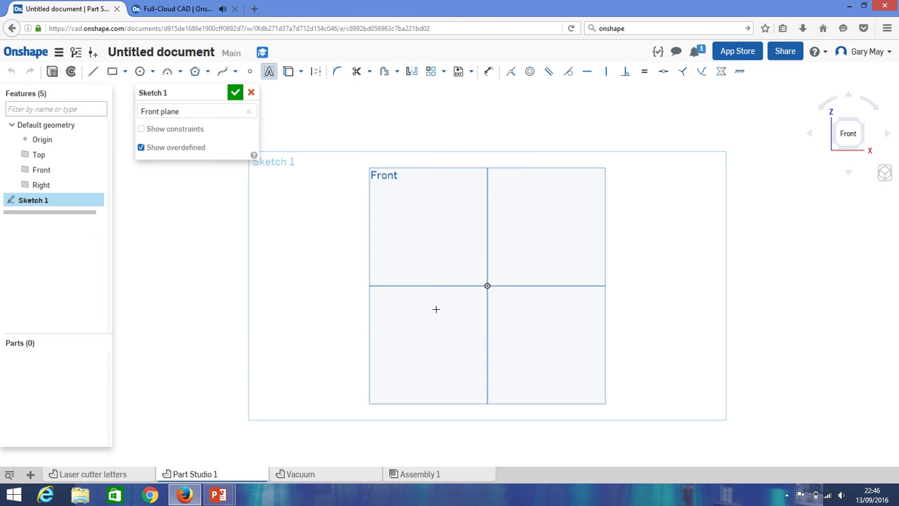
{"action": "left_click_drag", "start_coordinate": [318, 239], "coordinate": [657, 309]}
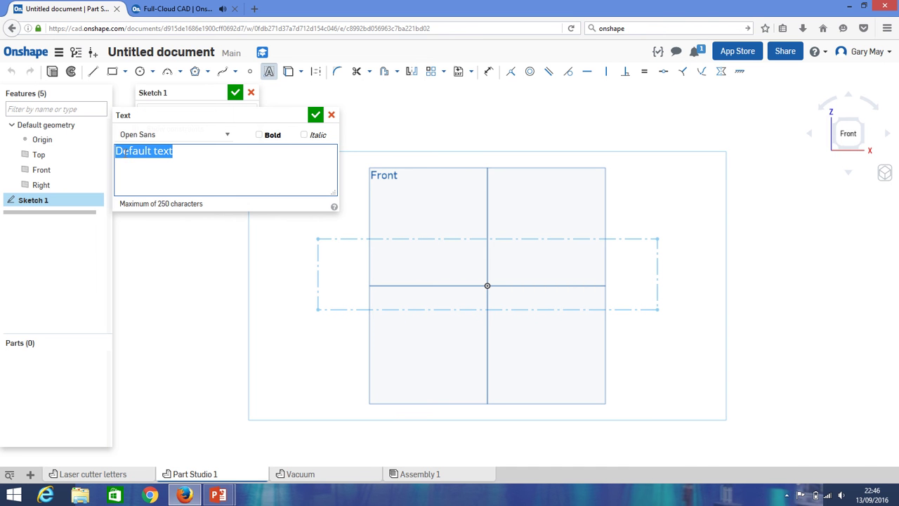
{"action": "left_click", "coordinate": [226, 135]}
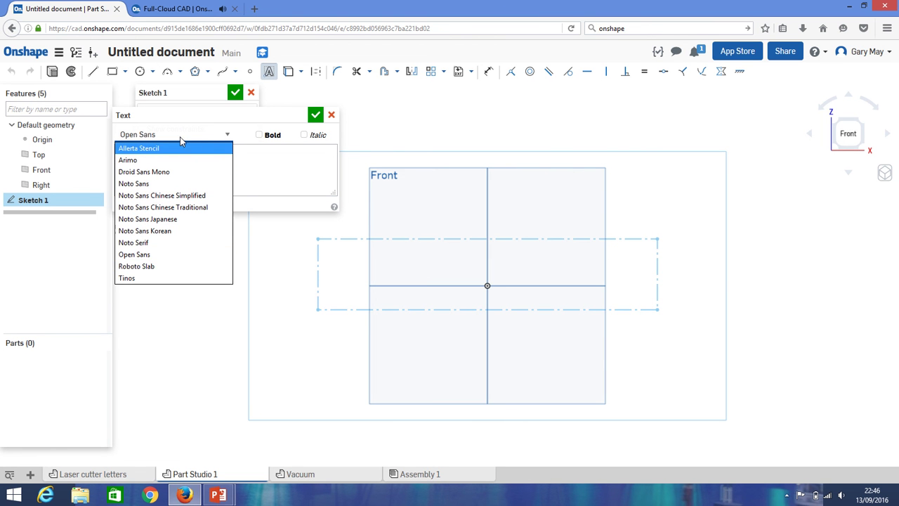
{"action": "left_click", "coordinate": [140, 137]}
Replace the default text with 'LASER CUTTER' and make it bold
{"action": "triple_click", "coordinate": [130, 159]}
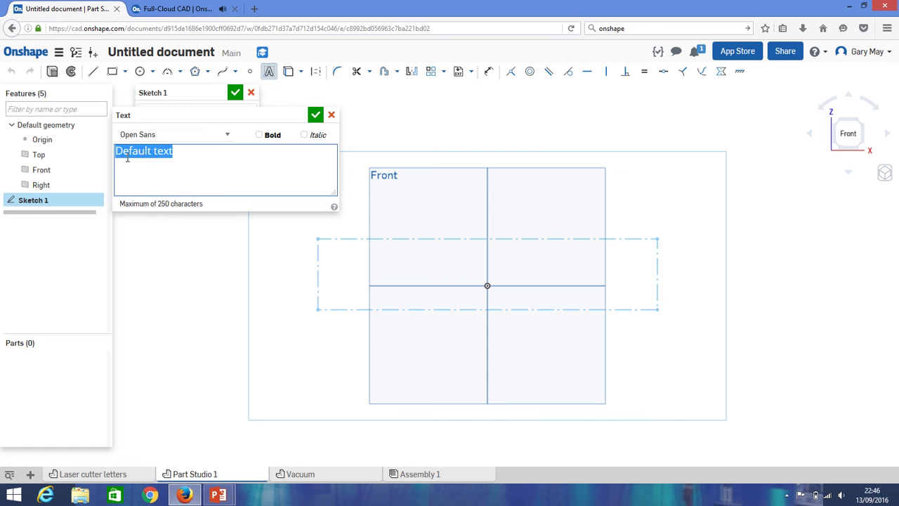
{"action": "left_click", "coordinate": [128, 158]}
{"action": "left_click_drag", "start_coordinate": [184, 153], "coordinate": [114, 154]}
{"action": "type", "text": "L"}
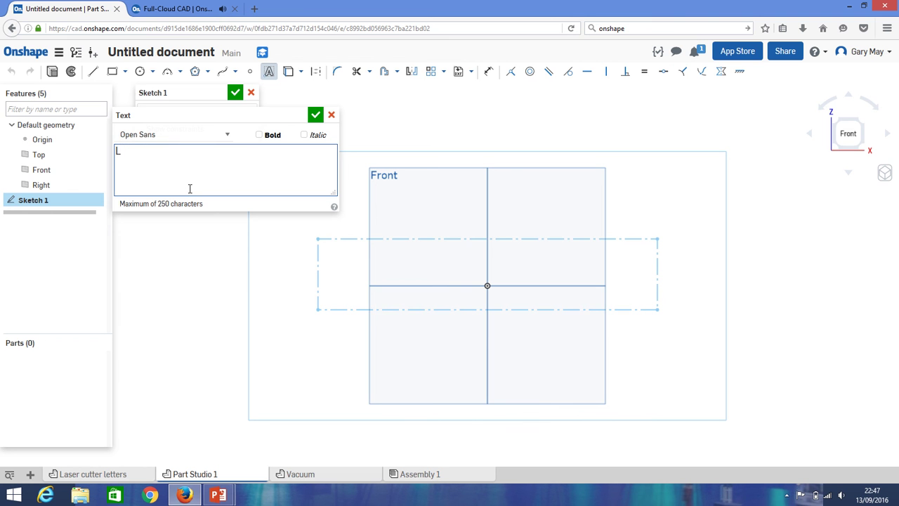
{"action": "type", "text": "ASER CUTTER"}
{"action": "left_click_drag", "start_coordinate": [187, 151], "coordinate": [117, 150]}
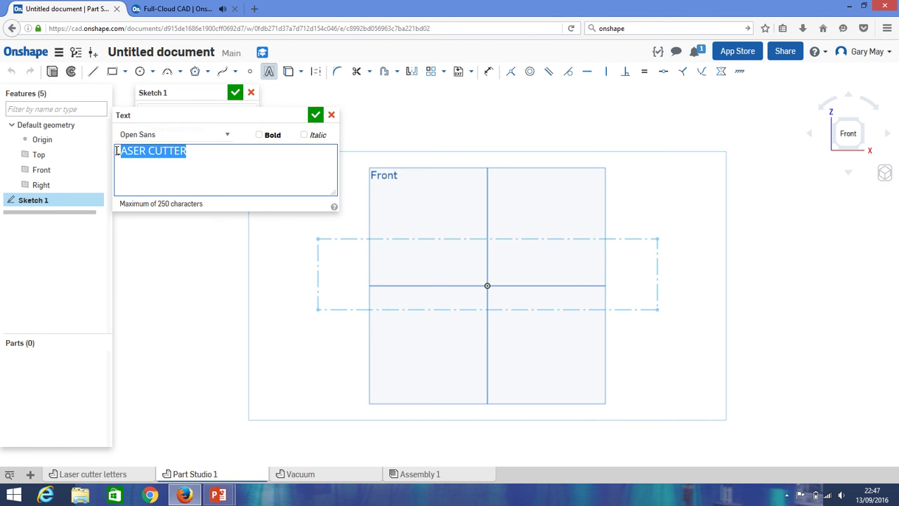
{"action": "left_click", "coordinate": [258, 135]}
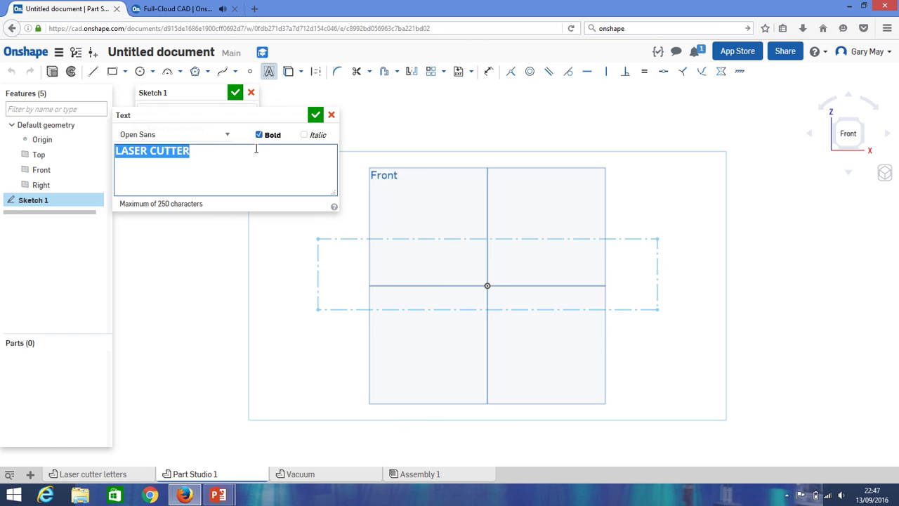
{"action": "left_click", "coordinate": [236, 165]}
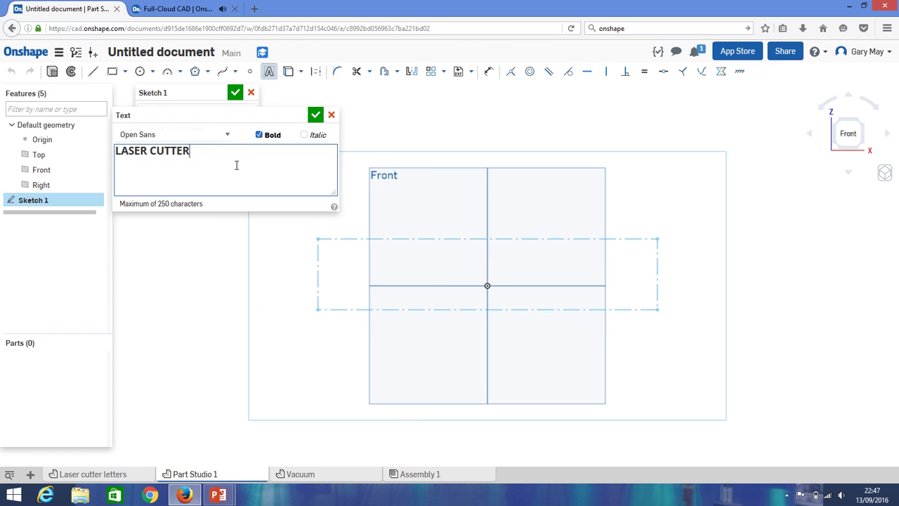
Confirm the LASER CUTTER text and dimension its overall width to 1000 mm
{"action": "left_click", "coordinate": [314, 116]}
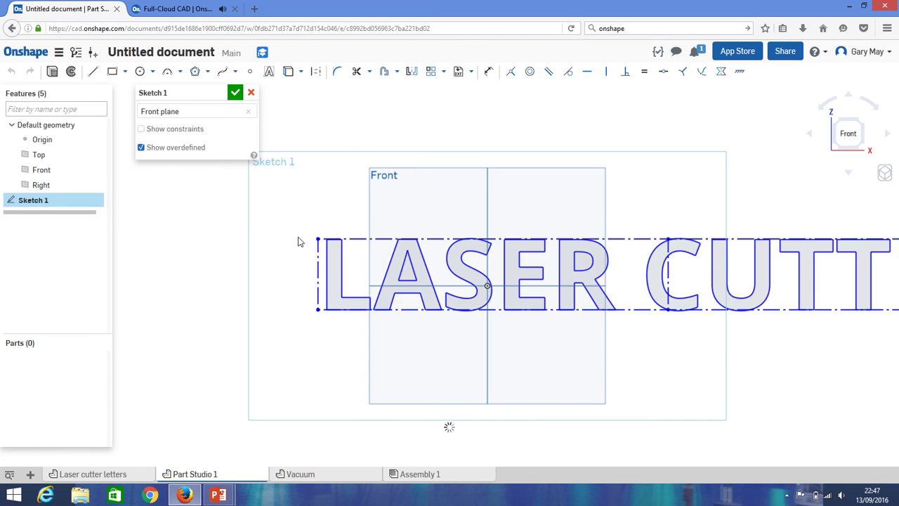
{"action": "middle_click_drag", "start_coordinate": [541, 274], "coordinate": [443, 259]}
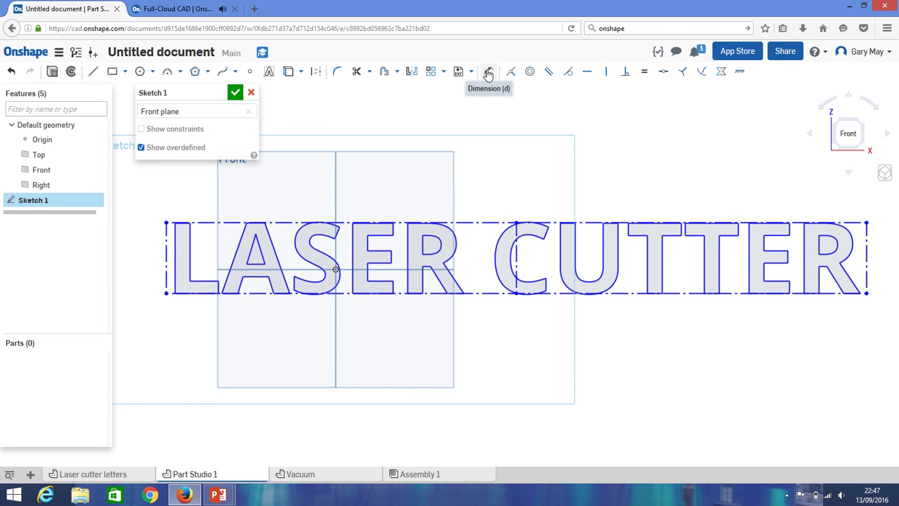
{"action": "key", "text": "d"}
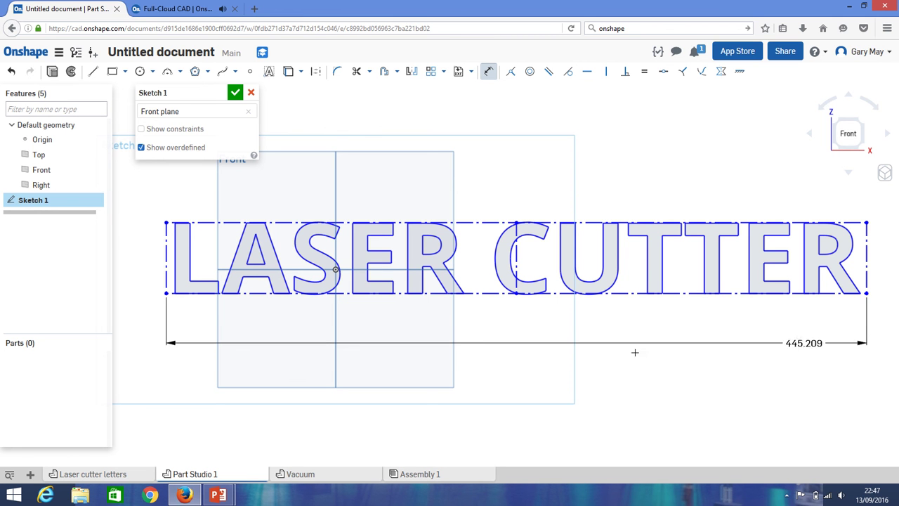
{"action": "left_click", "coordinate": [562, 390]}
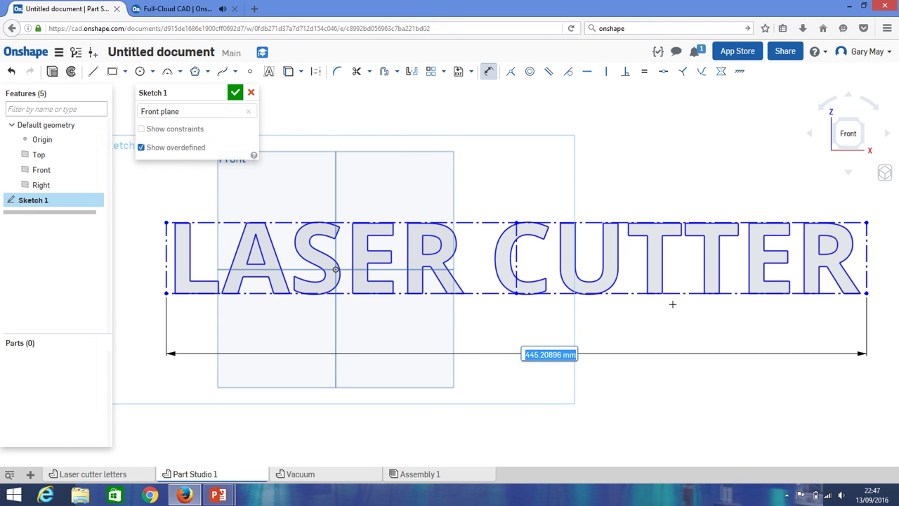
{"action": "type", "text": "1"}
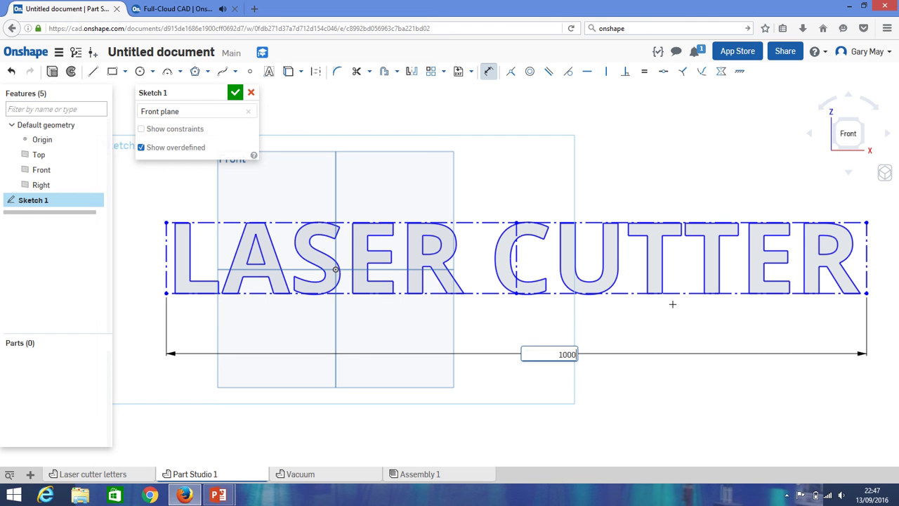
{"action": "type", "text": "000"}
{"action": "key", "text": "Return"}
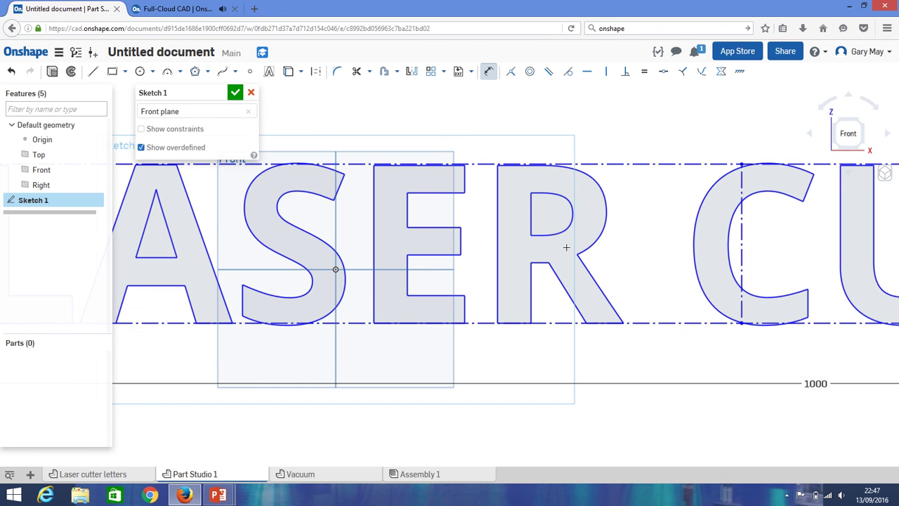
{"action": "scroll", "coordinate": [528, 273], "scroll_direction": "down", "scroll_amount": 5}
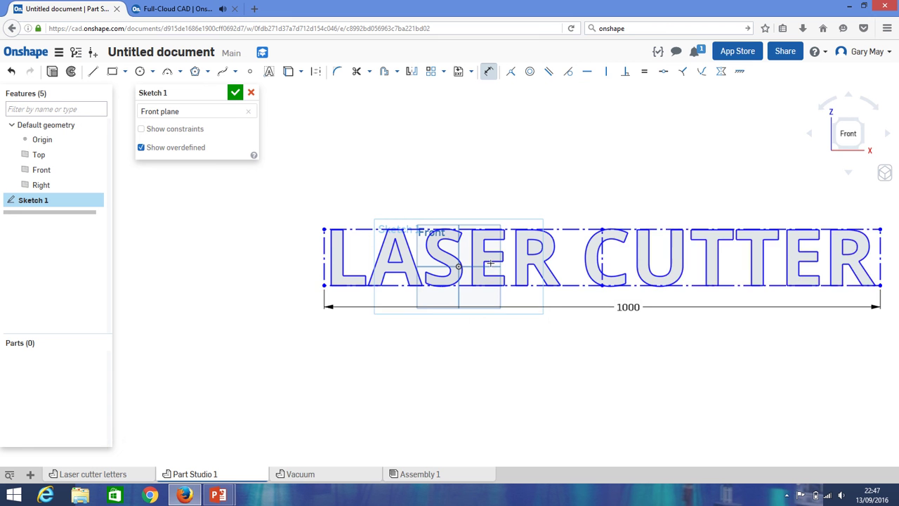
{"action": "middle_click_drag", "start_coordinate": [490, 263], "coordinate": [395, 271]}
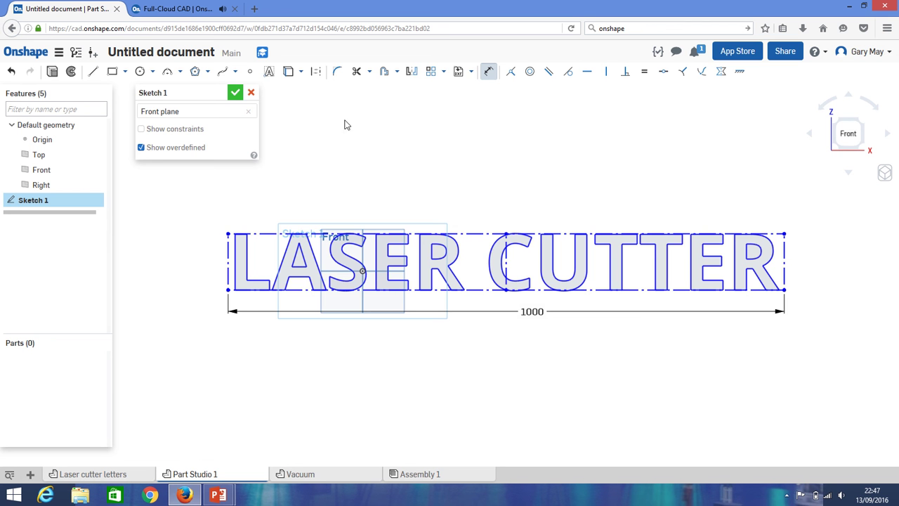
Accept Sketch 1 and view the lettering at an angle
{"action": "key", "text": "Return"}
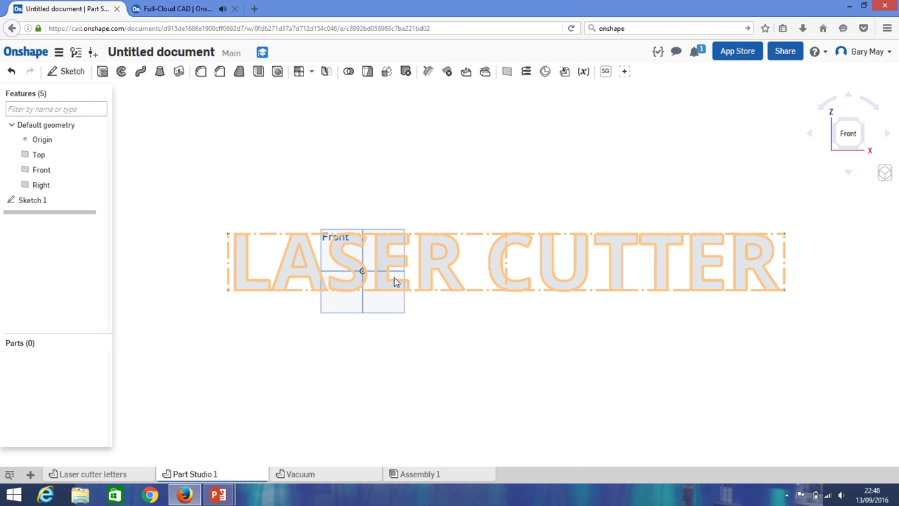
{"action": "right_click_drag", "start_coordinate": [410, 287], "coordinate": [440, 299]}
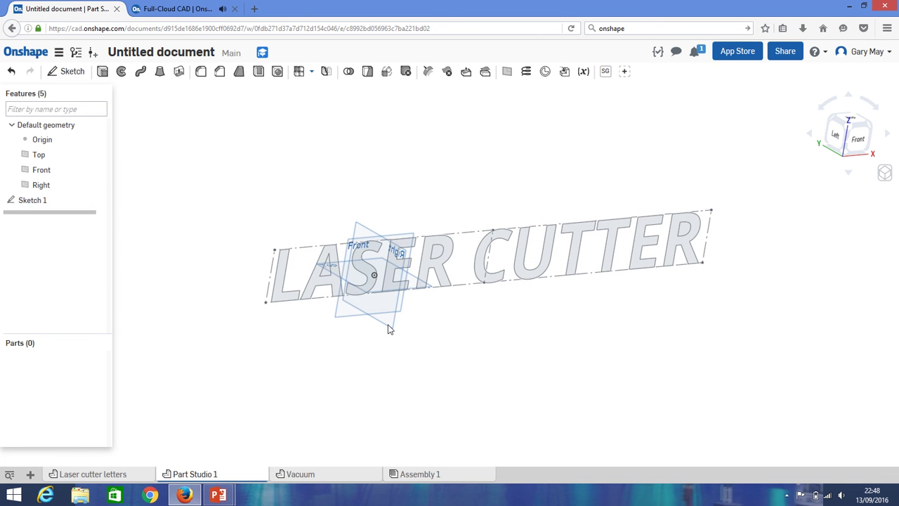
Select the whole LASER CUTTER sketch and start a 25 mm blind new-solid extrude
{"action": "left_click", "coordinate": [359, 267]}
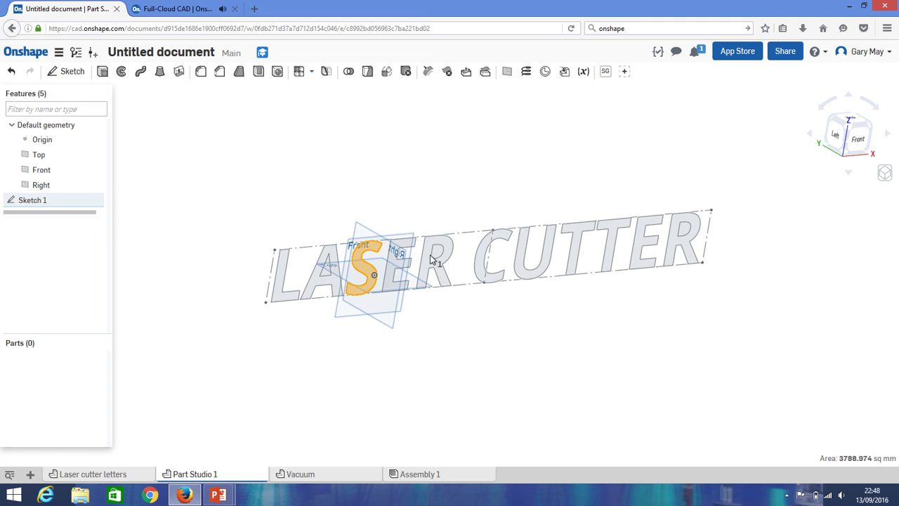
{"action": "left_click", "coordinate": [192, 300]}
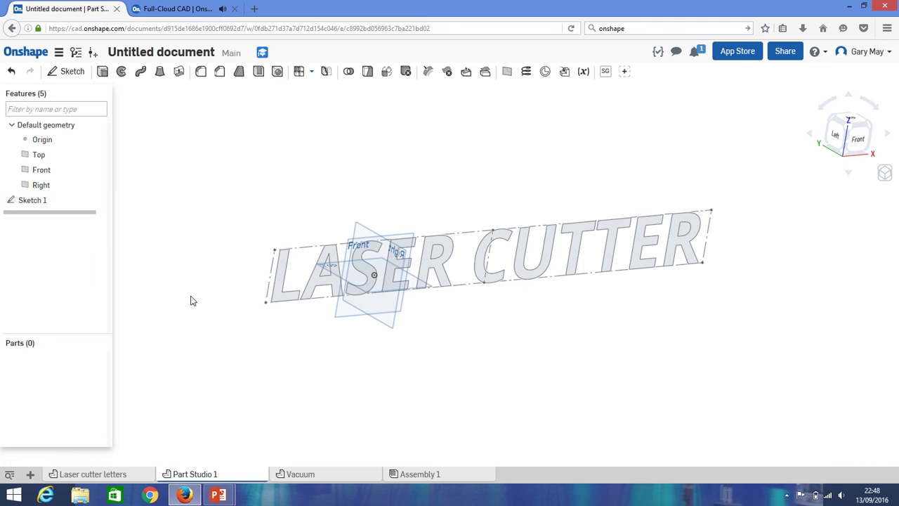
{"action": "left_click", "coordinate": [311, 275]}
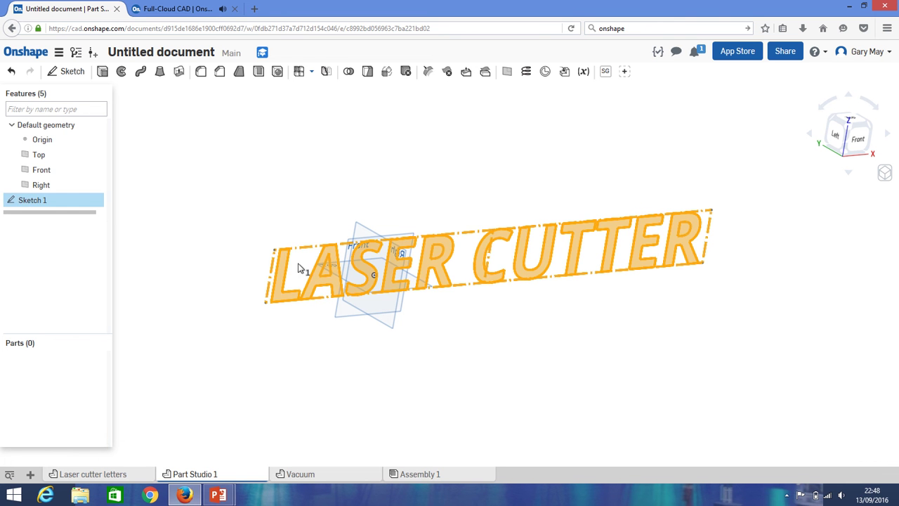
{"action": "left_click", "coordinate": [102, 71]}
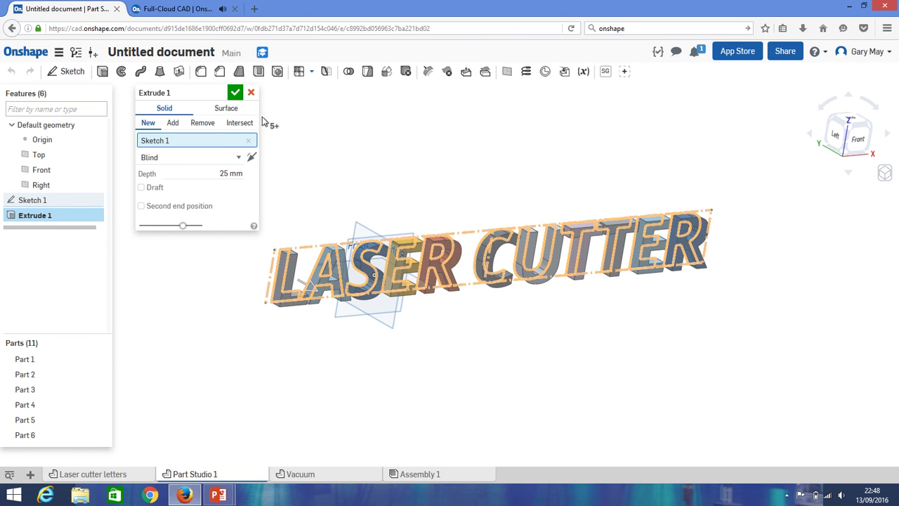
Accept Extrude 1 and inspect the resulting letter parts, selecting Part 1 (L) and Part 2 (A)
{"action": "key", "text": "Return"}
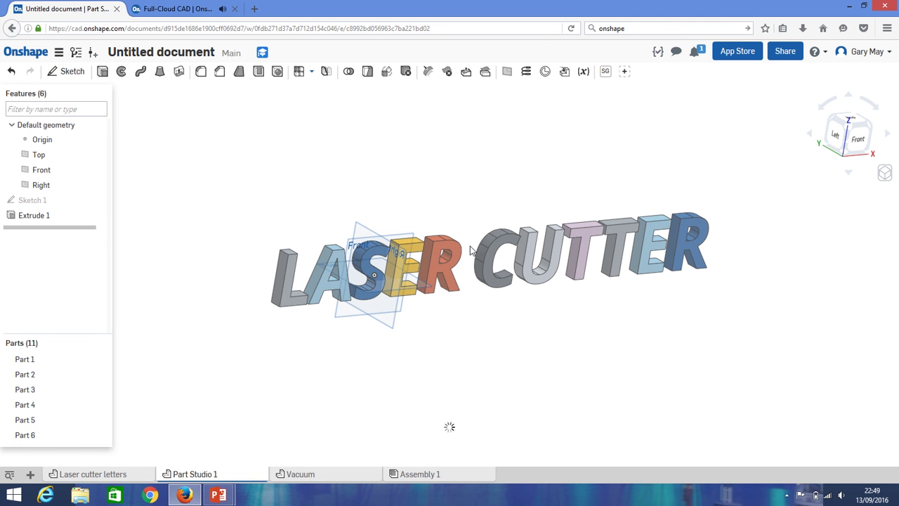
{"action": "right_click_drag", "start_coordinate": [427, 272], "coordinate": [220, 347]}
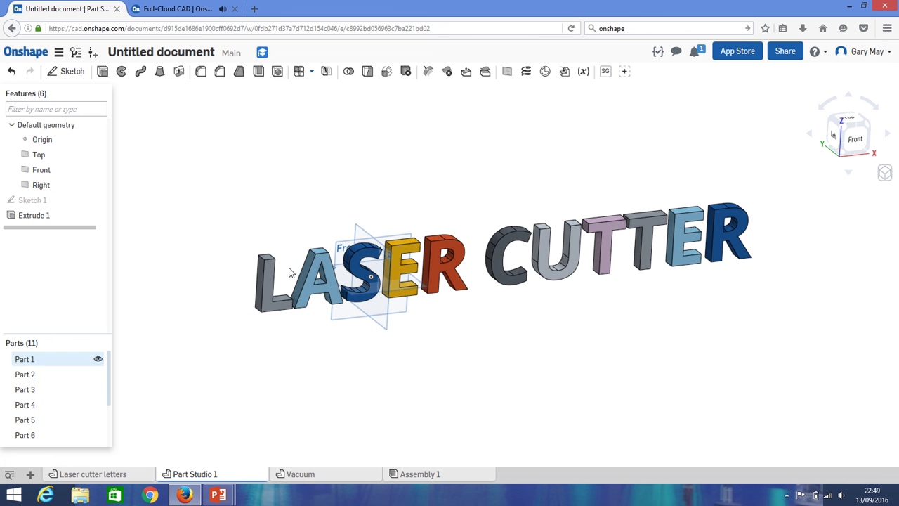
{"action": "mouse_move", "coordinate": [330, 281]}
{"action": "right_mouse_down"}
{"action": "mouse_move", "coordinate": [344, 288]}
{"action": "mouse_move", "coordinate": [337, 292]}
{"action": "right_mouse_up"}
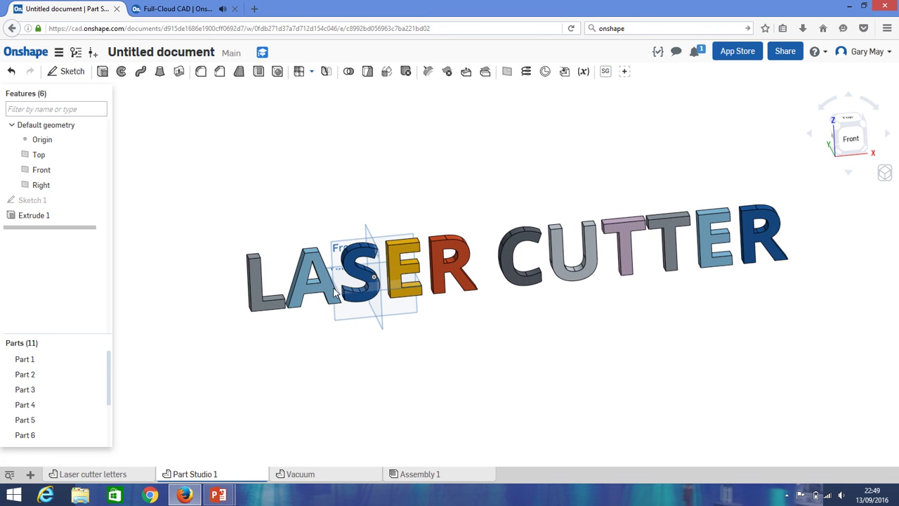
{"action": "left_click", "coordinate": [37, 360]}
{"action": "left_click", "coordinate": [37, 373]}
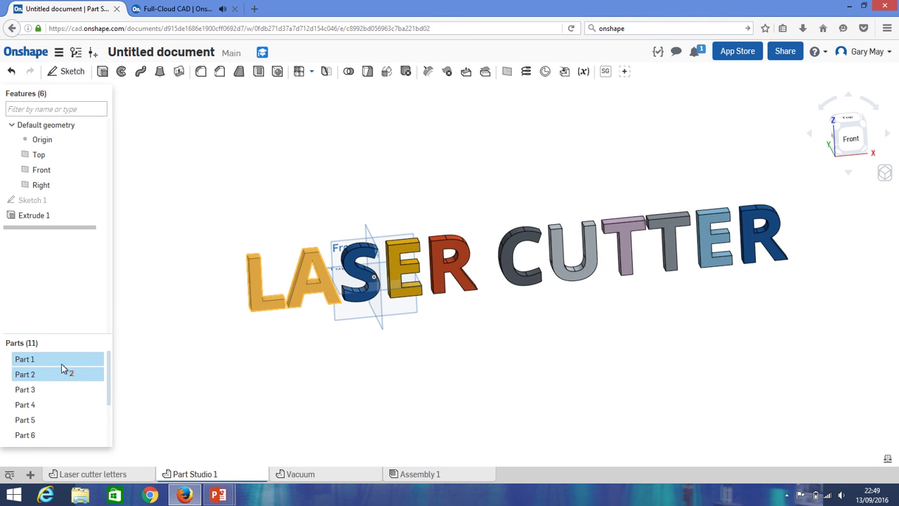
{"action": "left_click", "coordinate": [189, 288]}
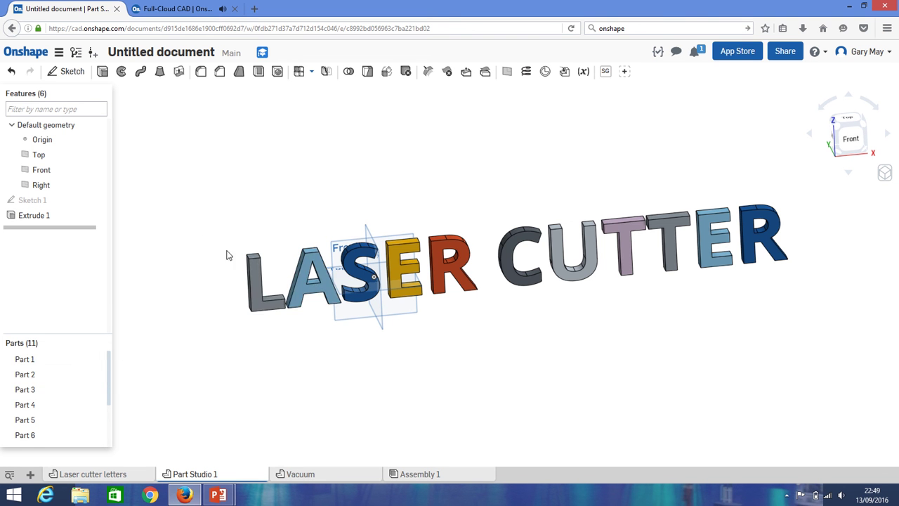
{"action": "scroll", "coordinate": [258, 296], "scroll_direction": "up", "scroll_amount": 5}
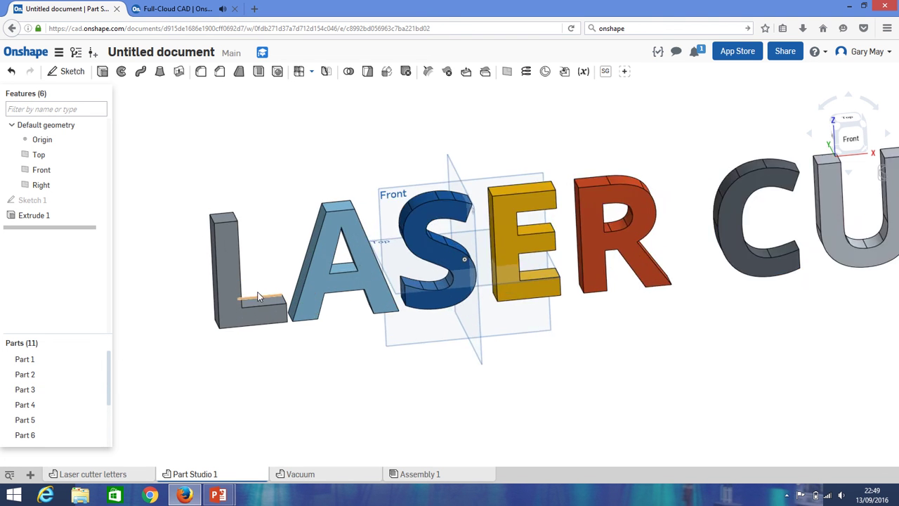
{"action": "scroll", "coordinate": [256, 296], "scroll_direction": "down", "scroll_amount": 2}
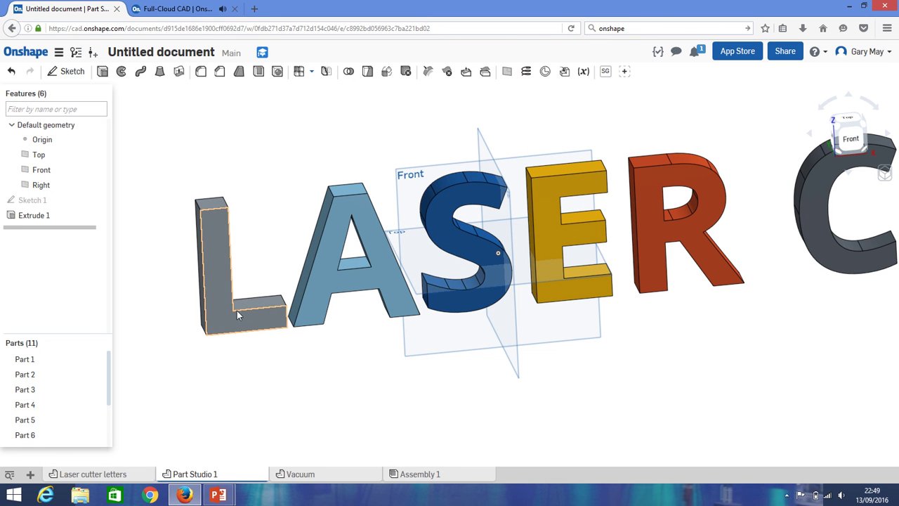
Set up a DXF/DWG export of the L letter's face with Format set to DXF
{"action": "right_click", "coordinate": [216, 265]}
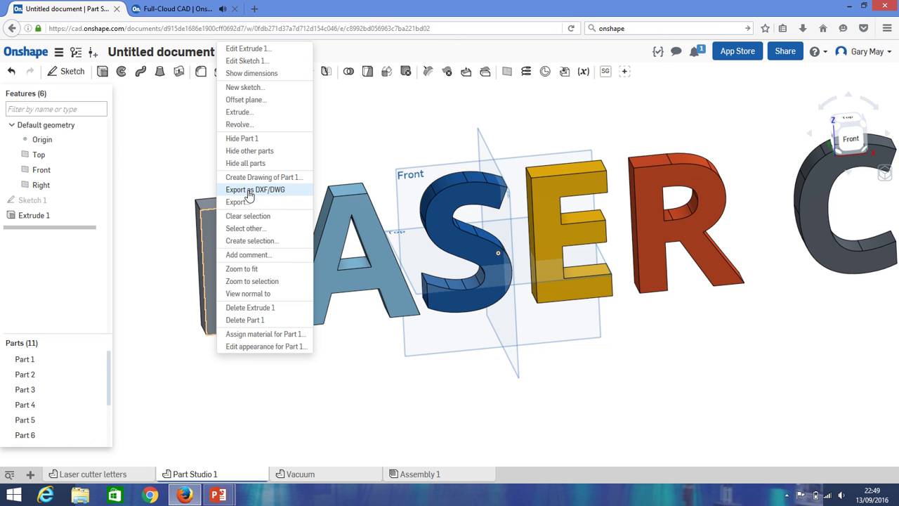
{"action": "left_click", "coordinate": [190, 226]}
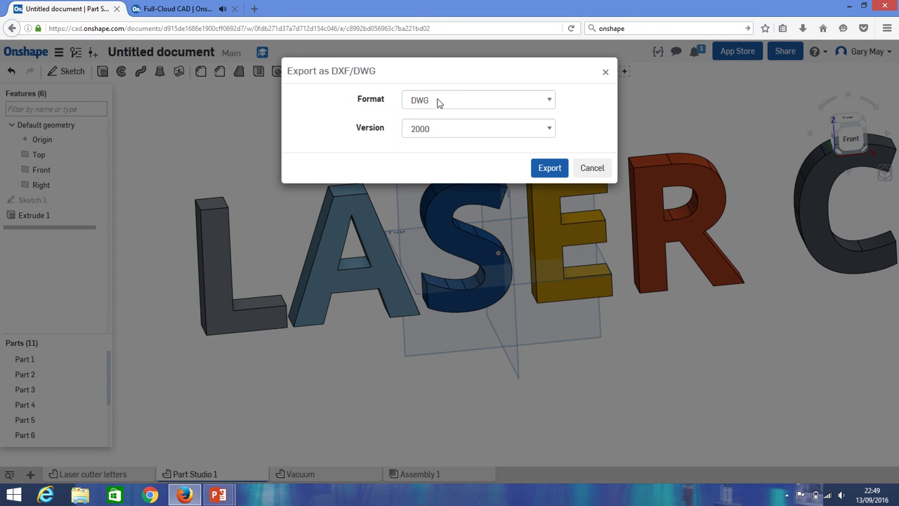
{"action": "left_click", "coordinate": [435, 103]}
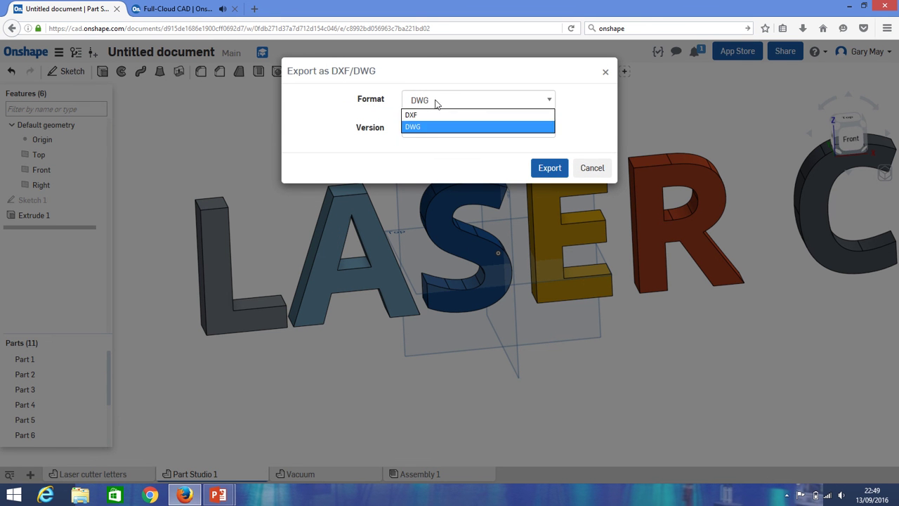
{"action": "left_click", "coordinate": [421, 116]}
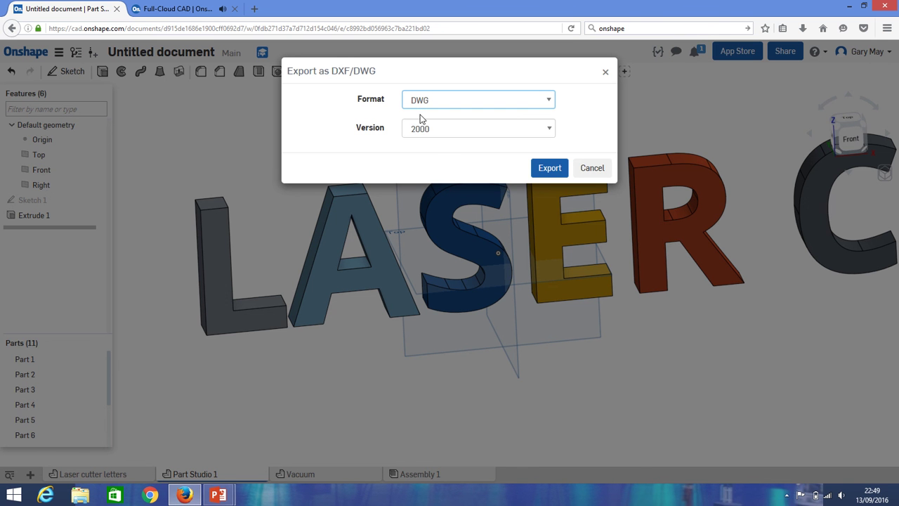
Export the face and save Part Studio 1 - Face.dxf from Firefox's download dialog
{"action": "left_click", "coordinate": [550, 169]}
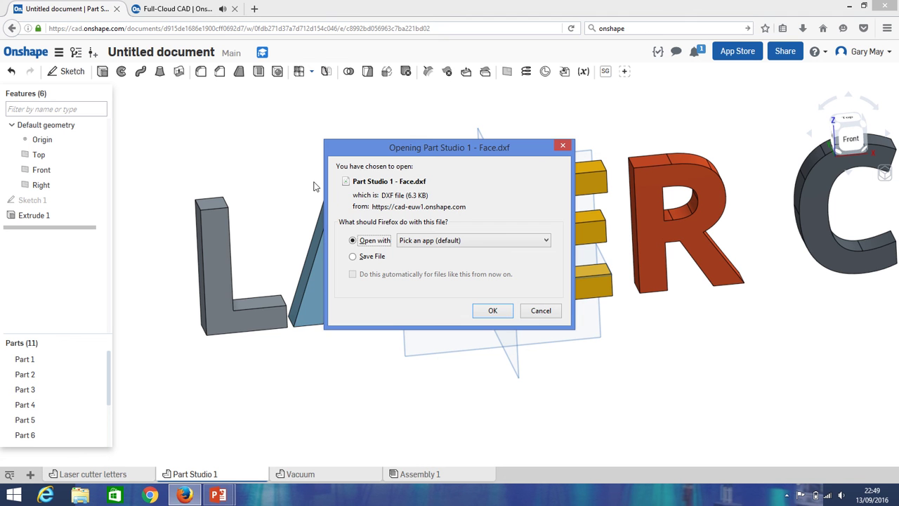
{"action": "left_click", "coordinate": [353, 257]}
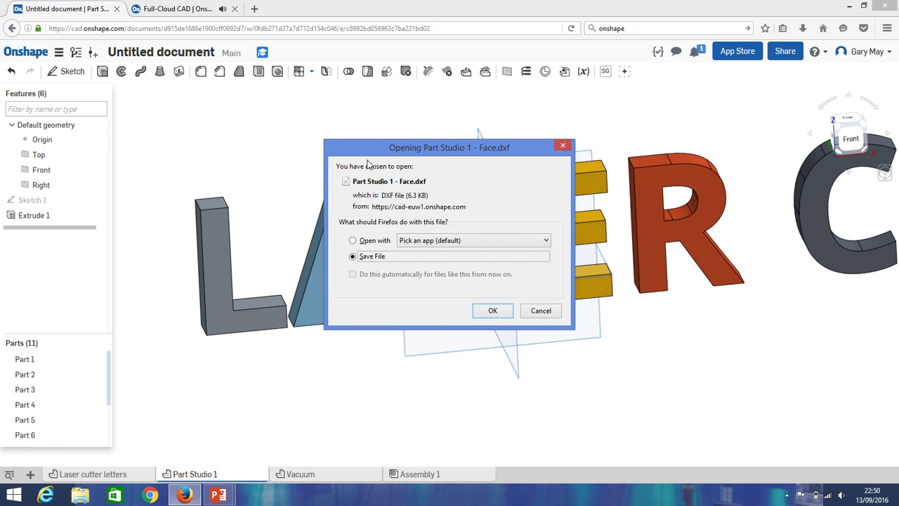
{"action": "left_click", "coordinate": [492, 311]}
{"action": "left_click", "coordinate": [803, 31]}
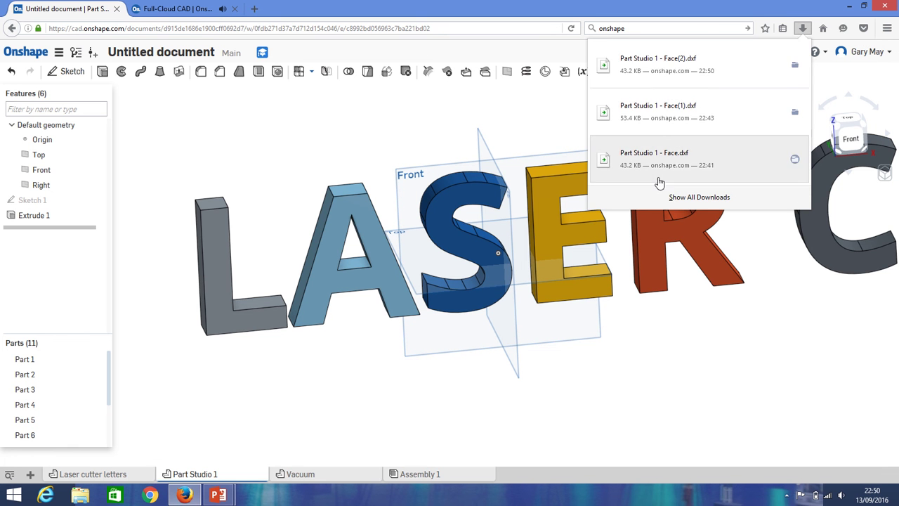
{"action": "right_click", "coordinate": [667, 62]}
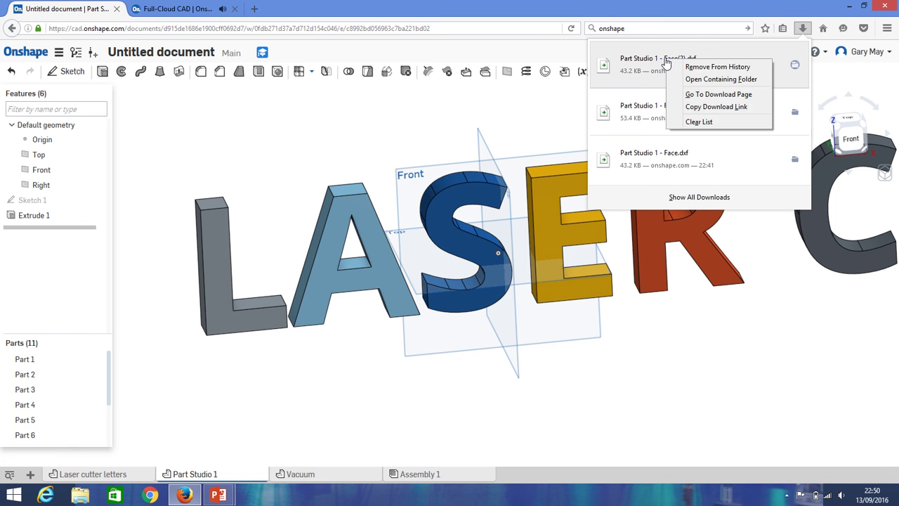
{"action": "left_click", "coordinate": [707, 79]}
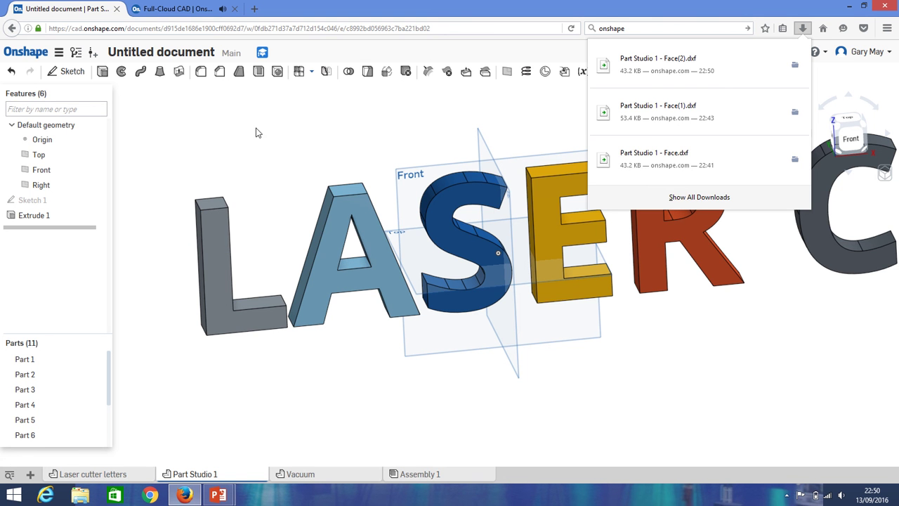
Export the S letter's face as a DXF file
{"action": "left_click", "coordinate": [397, 132]}
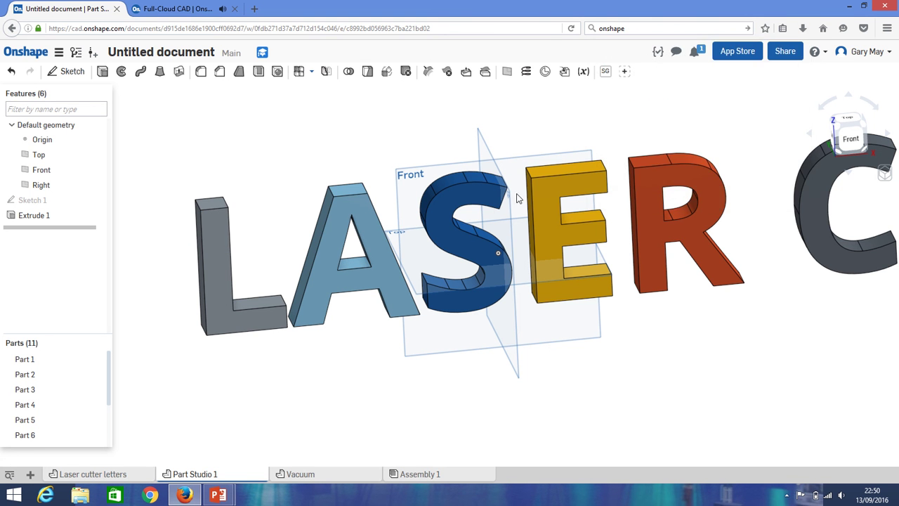
{"action": "right_click", "coordinate": [447, 200]}
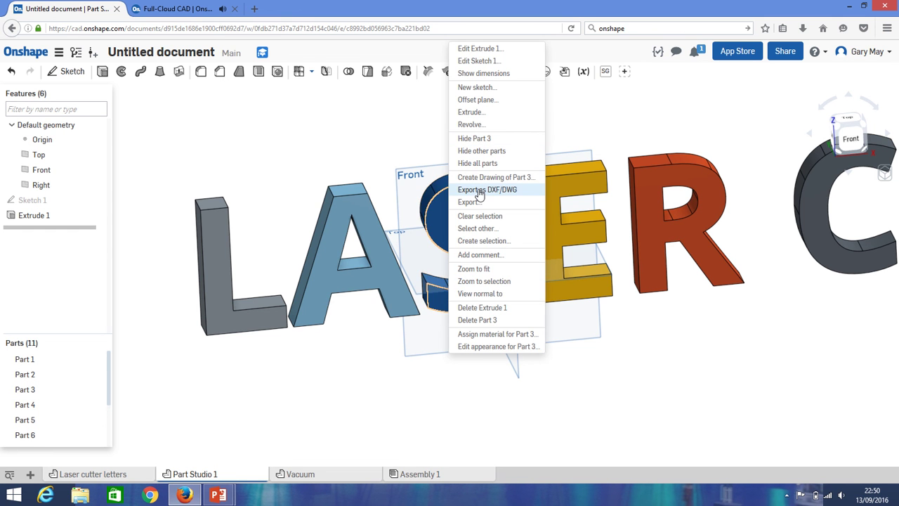
{"action": "left_click", "coordinate": [295, 149]}
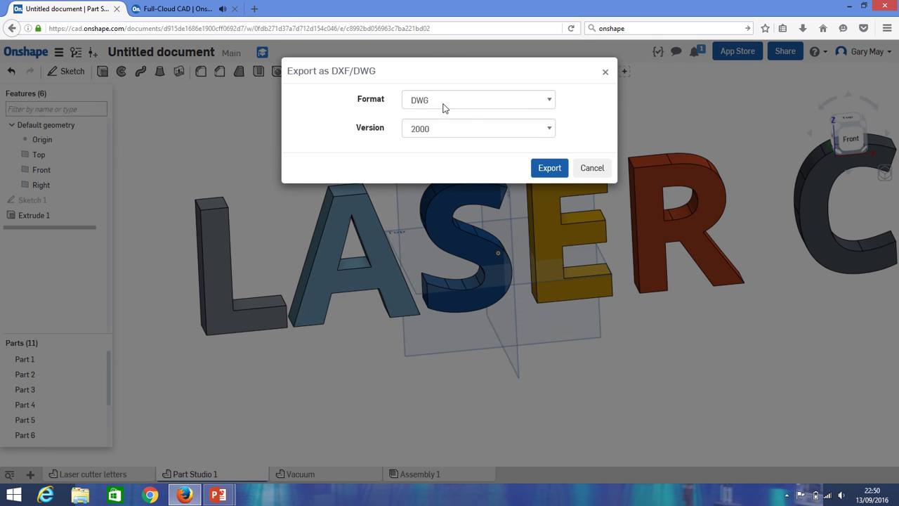
{"action": "left_click", "coordinate": [442, 105]}
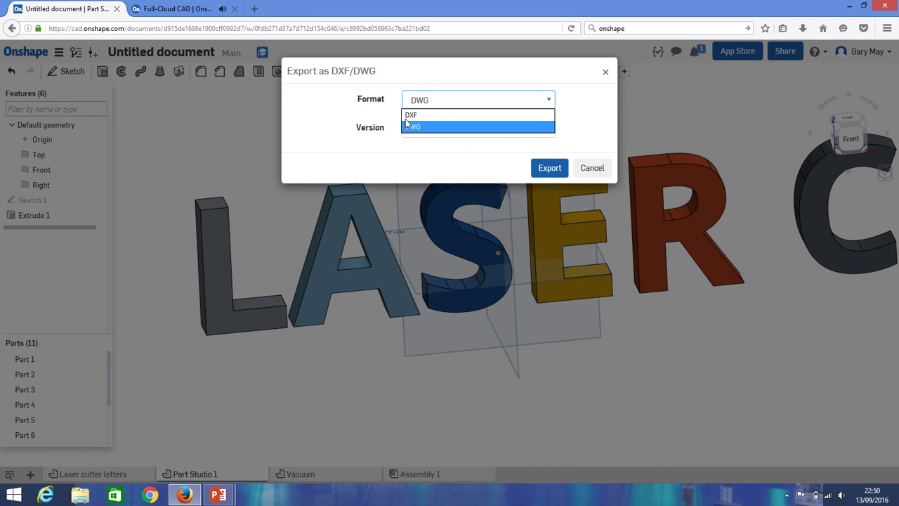
{"action": "left_click", "coordinate": [411, 115]}
{"action": "left_click", "coordinate": [551, 169]}
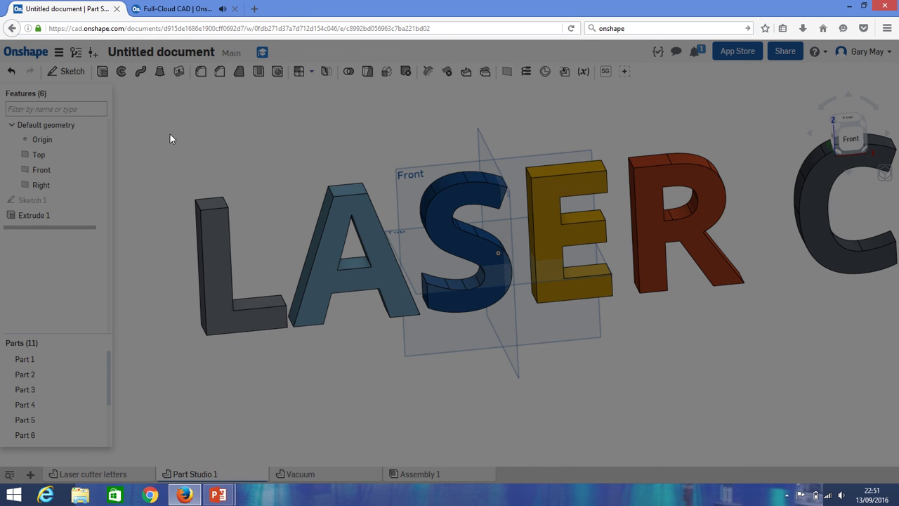